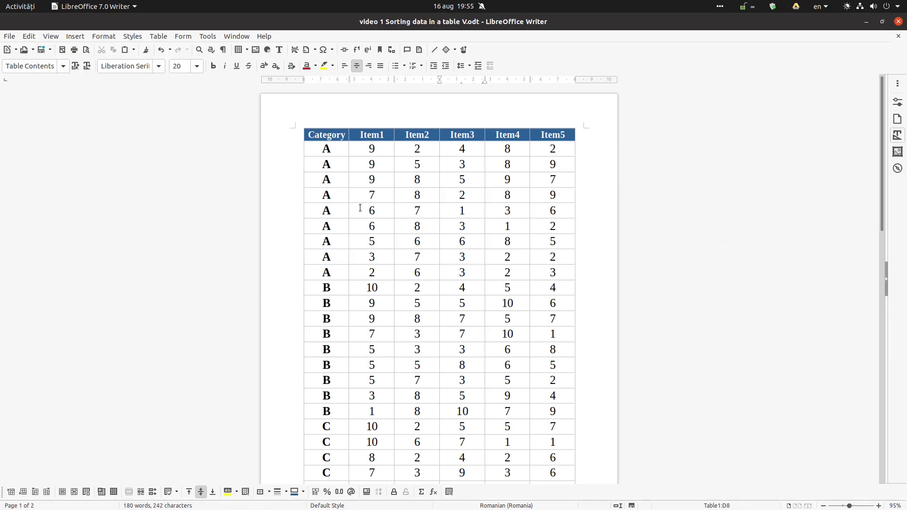
Select the large table from cell A2 down to the last C row, excluding the header row.
scroll(350, 212, "down", 3)
scroll(350, 241, "up", 3)
scroll(321, 153, "down", 3)
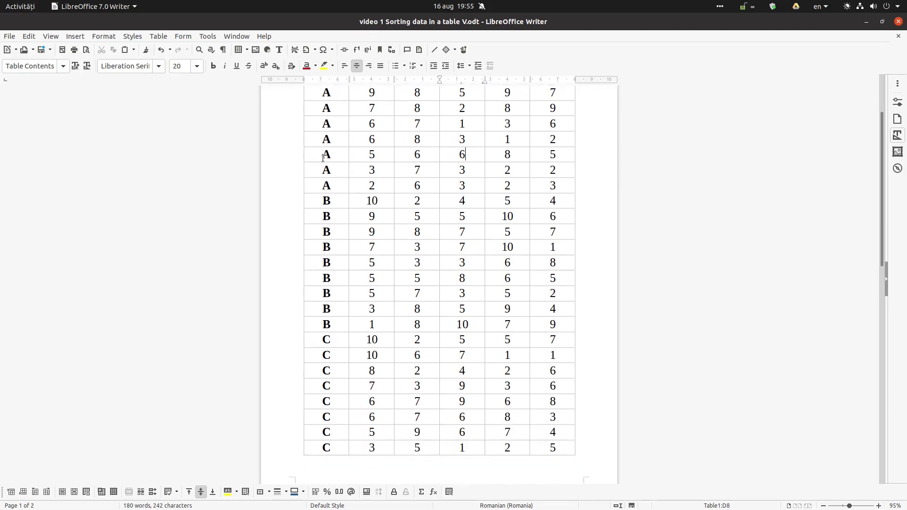
scroll(323, 158, "up", 3)
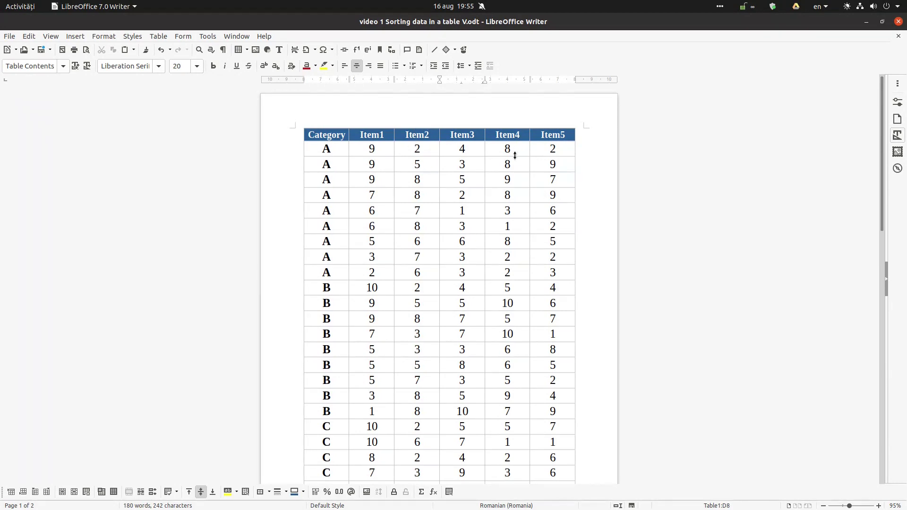
left_click(332, 134)
left_click(320, 148)
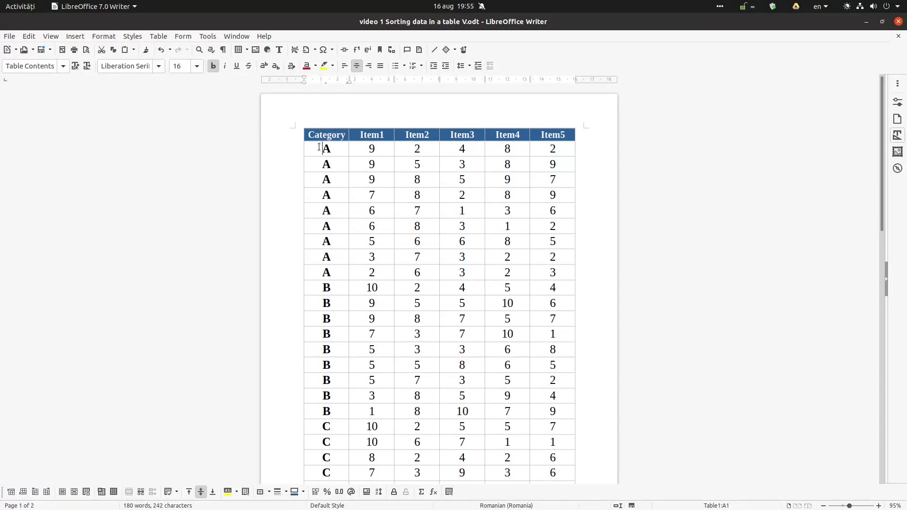
left_click_drag(348, 152, 556, 294)
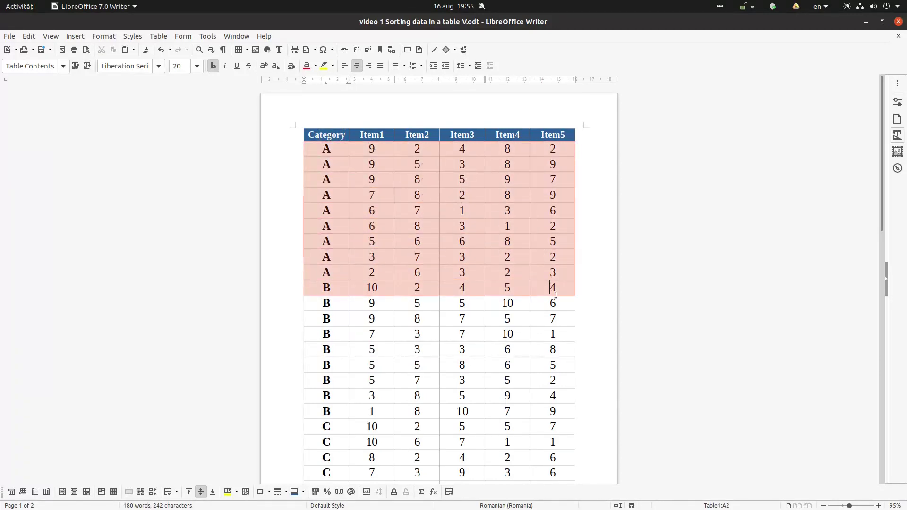
key("shift+Down")
key("shift+Down")
key("shift+Down")
key("shift+Down")
key("shift+Down")
key("shift+Down")
key("shift+Down")
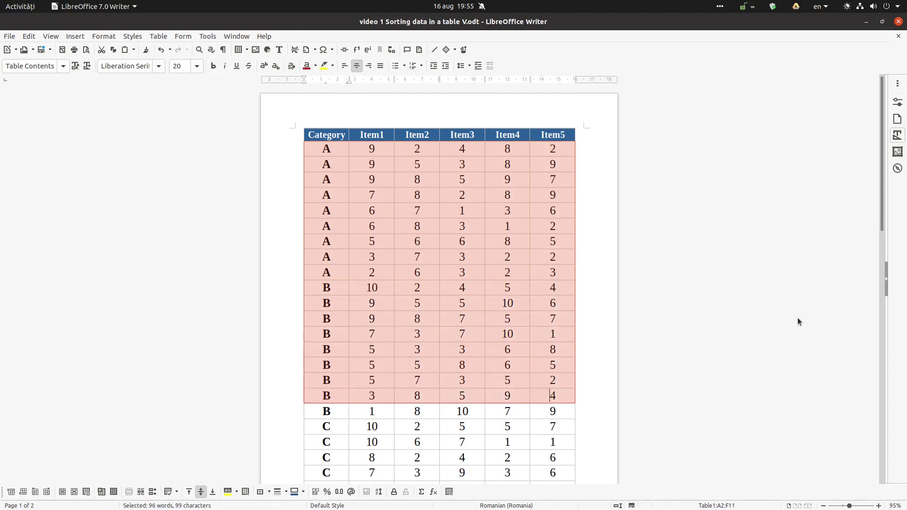
scroll(573, 231, "down", 5)
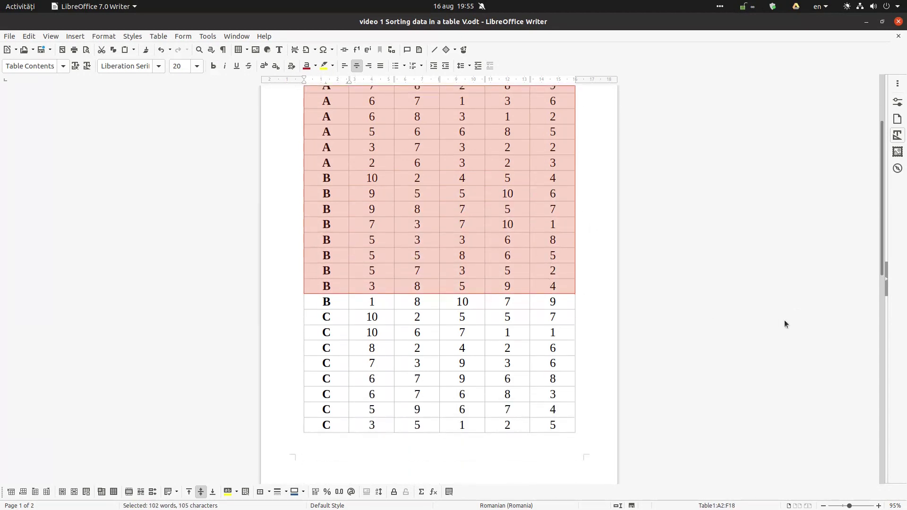
key("shift+Down")
key("shift+Down")
key("shift+Down")
key("shift+Down")
key("shift+Down")
key("shift+Down")
key("shift+Down")
key("shift+Down")
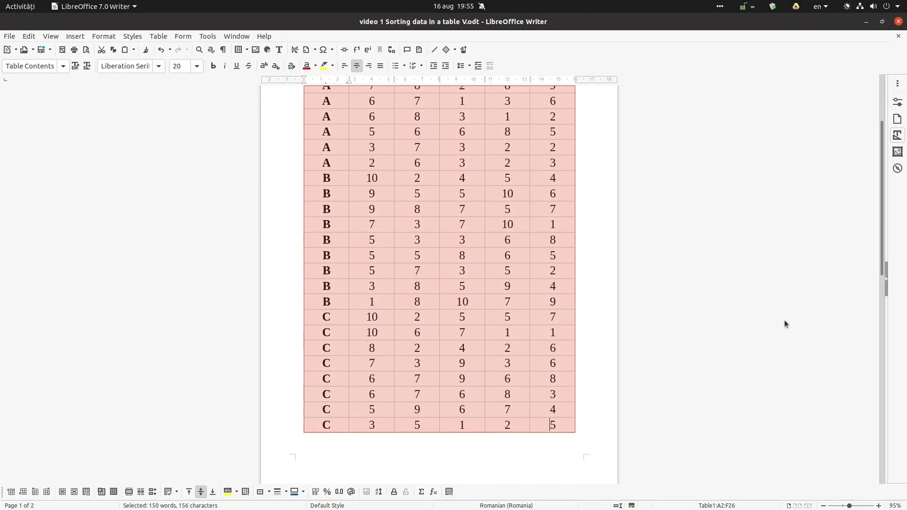
scroll(506, 238, "up", 5)
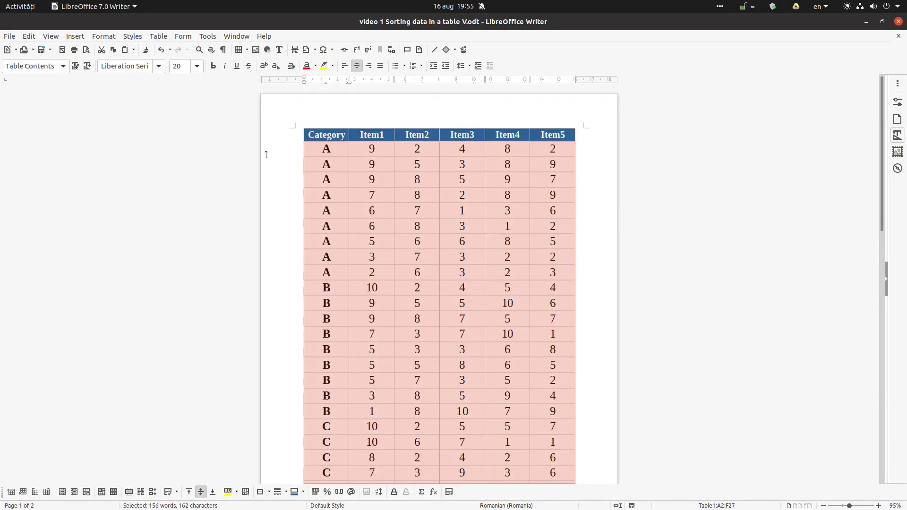
Open the Sort dialog for the selected rows with Direction set to Rows.
left_click(158, 36)
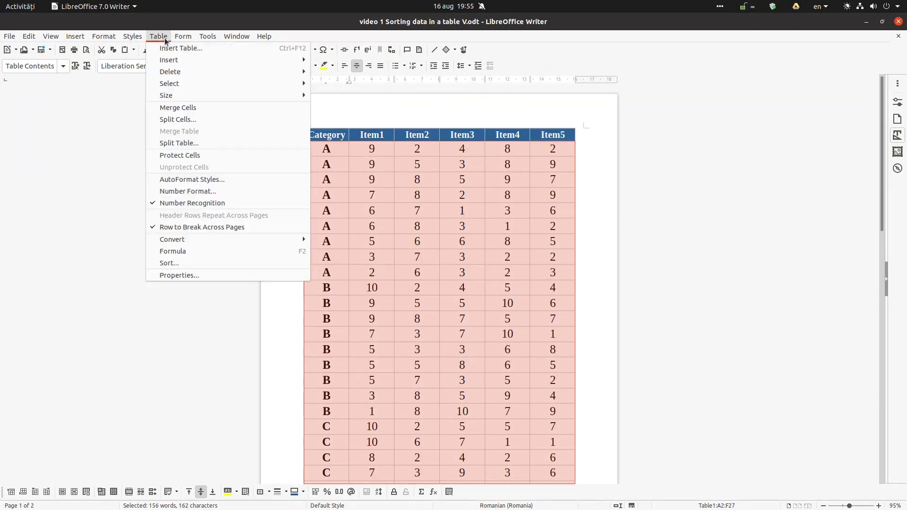
left_click(185, 263)
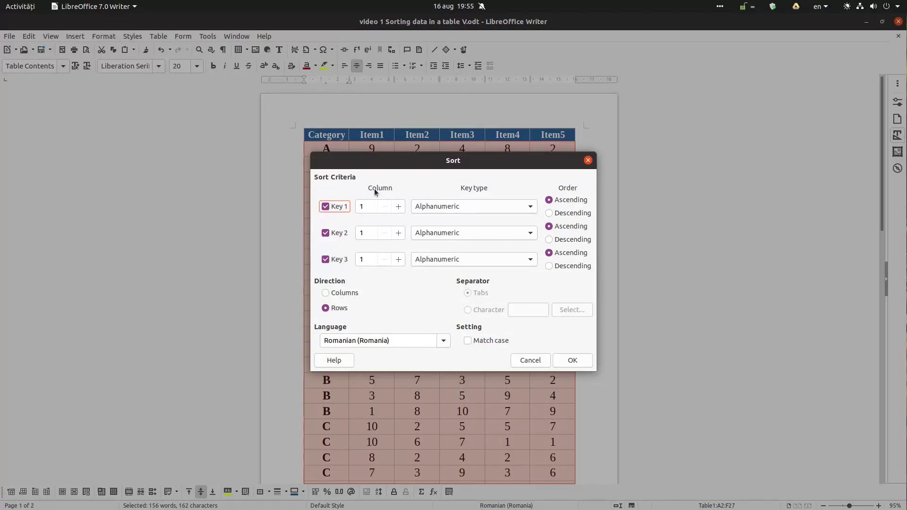
left_click(355, 293)
left_click(336, 311)
Sort by column 1 alphanumerically, column 2 numerically, then column 6 numerically, all ascending.
left_click(419, 209)
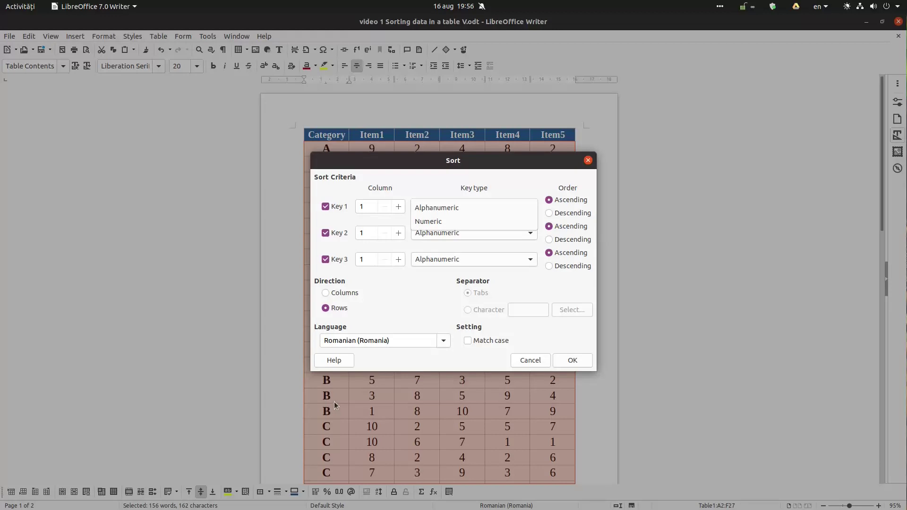
left_click(428, 208)
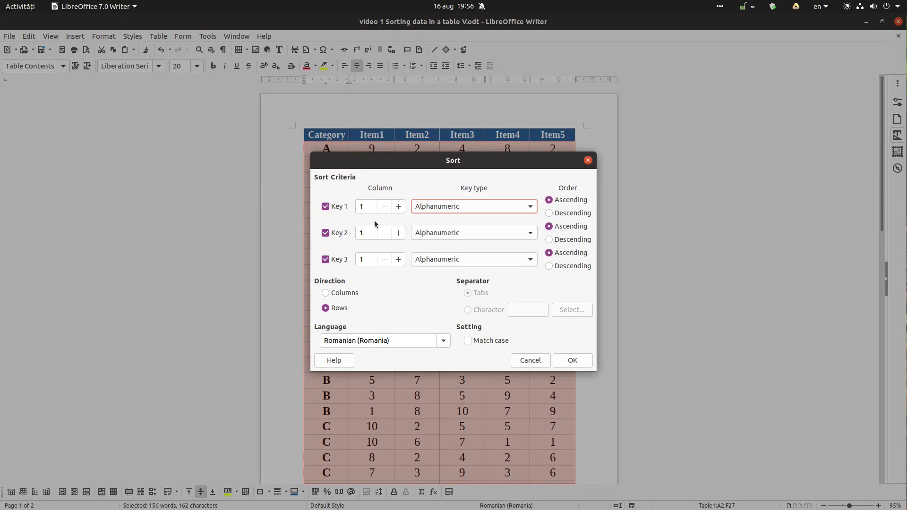
left_click(397, 233)
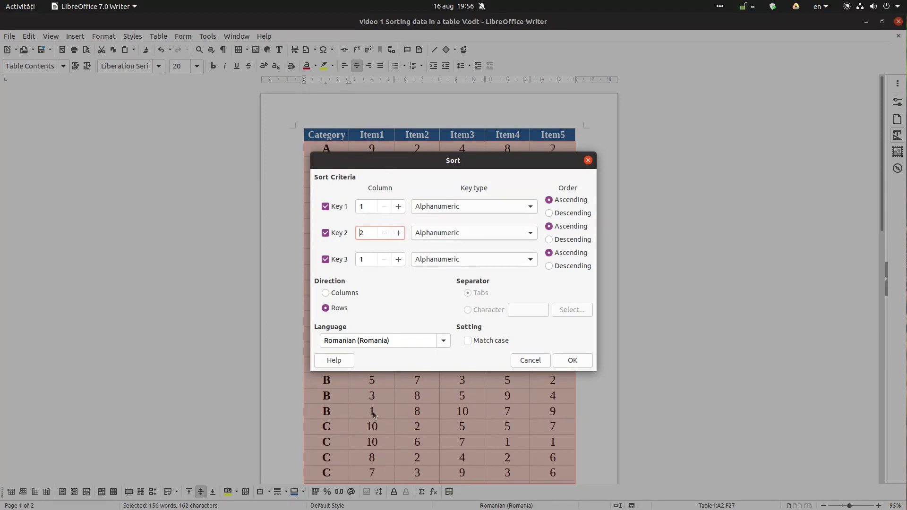
left_click(441, 233)
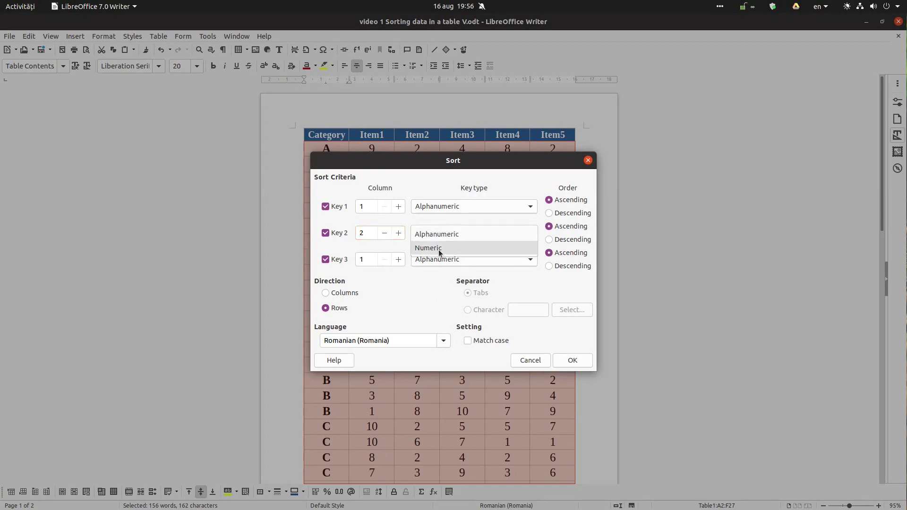
left_click(440, 248)
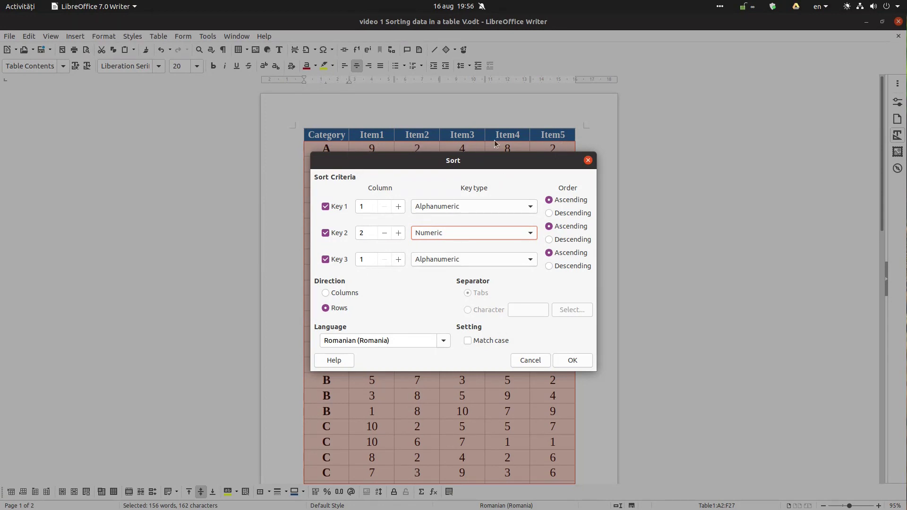
left_click(399, 259)
left_click(399, 259)
left_click(398, 259)
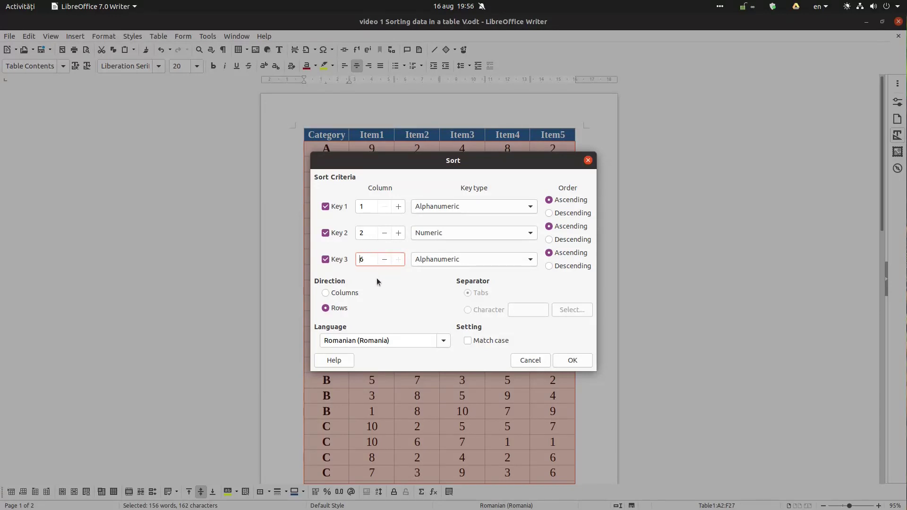
left_click(463, 264)
left_click(463, 275)
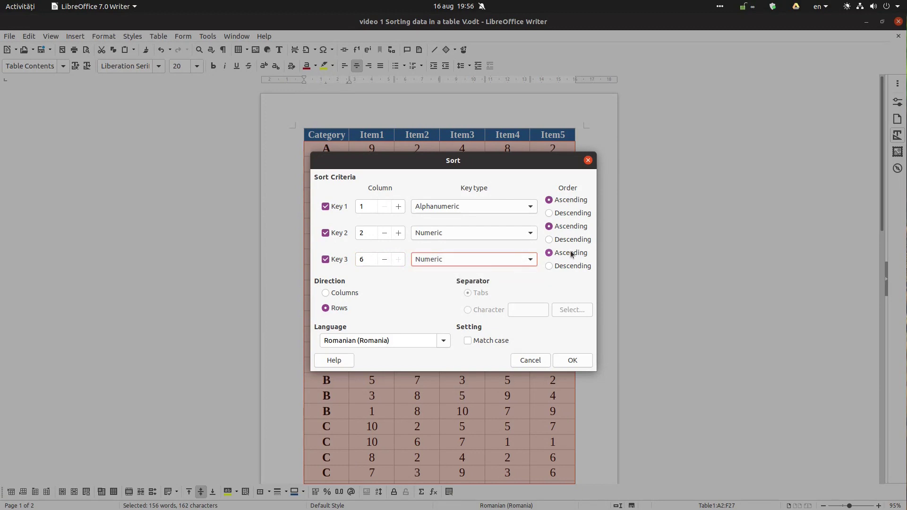
left_click(584, 359)
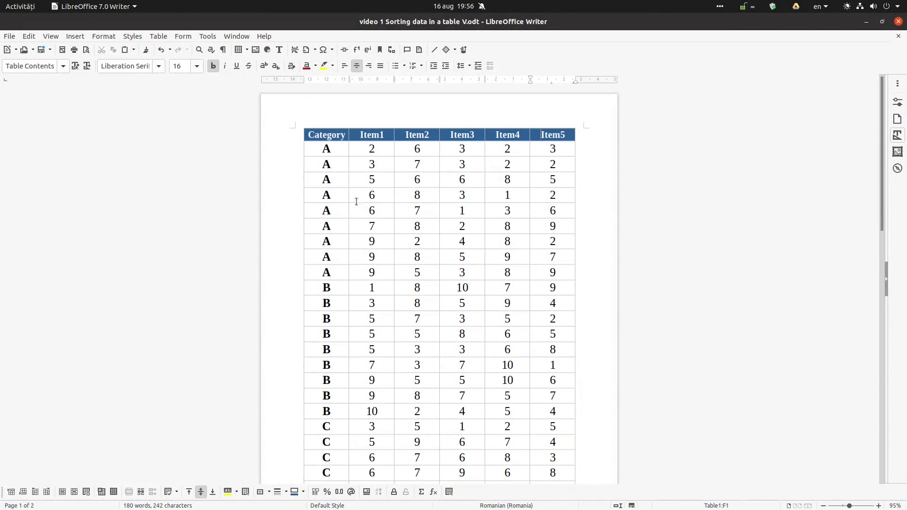
left_click_drag(340, 150, 340, 270)
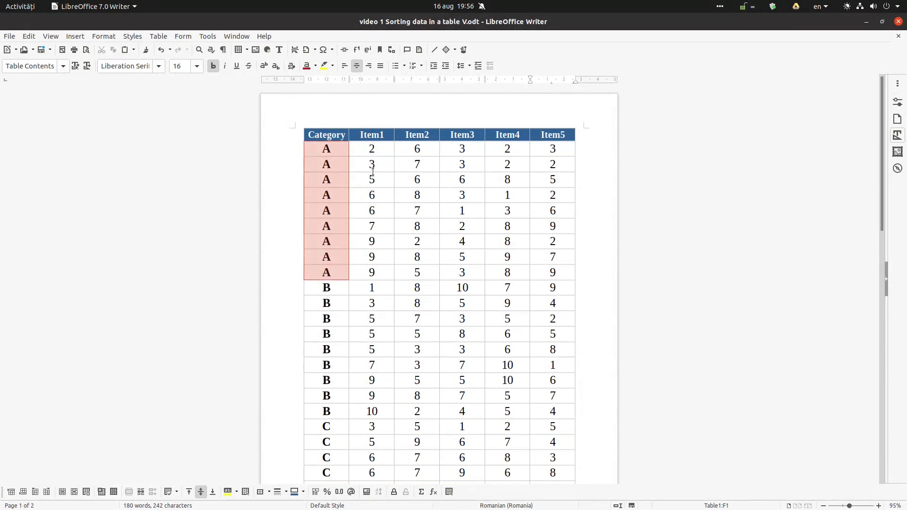
left_click_drag(364, 145, 381, 272)
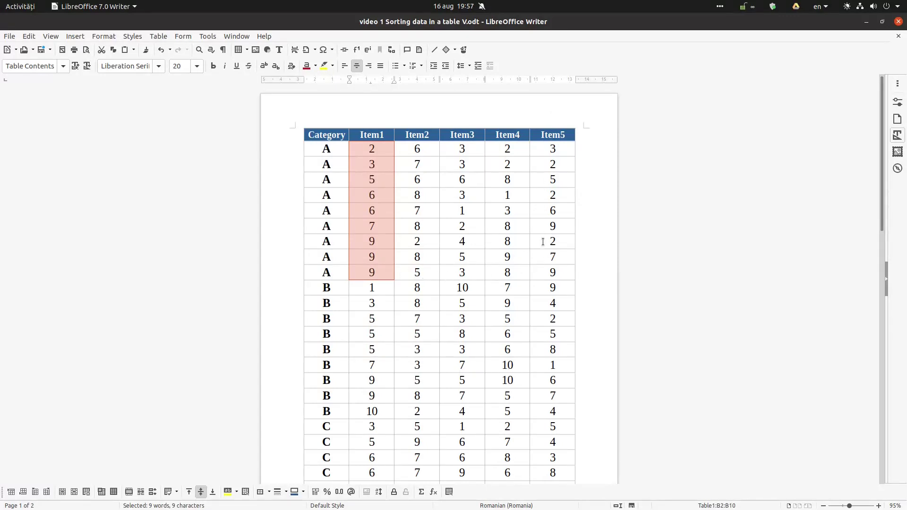
left_click_drag(336, 238, 560, 270)
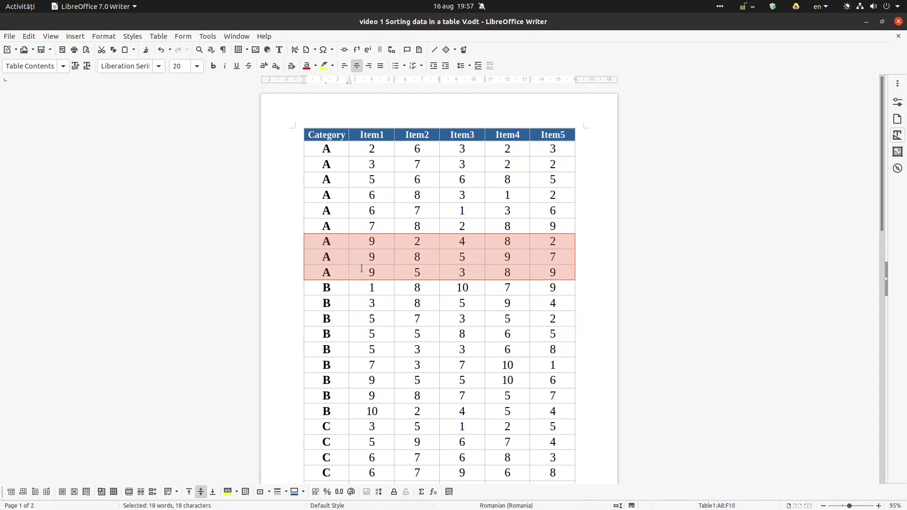
left_click(377, 252)
left_click_drag(368, 241, 559, 253)
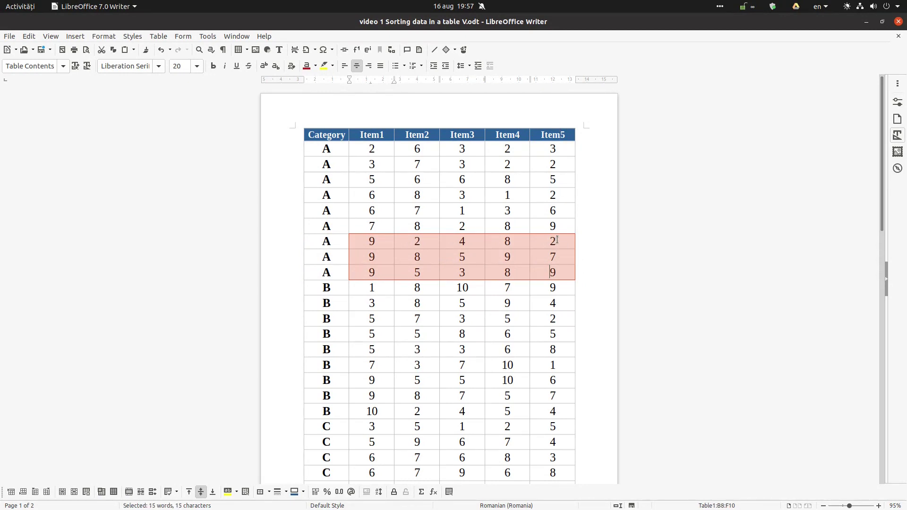
left_click(558, 269)
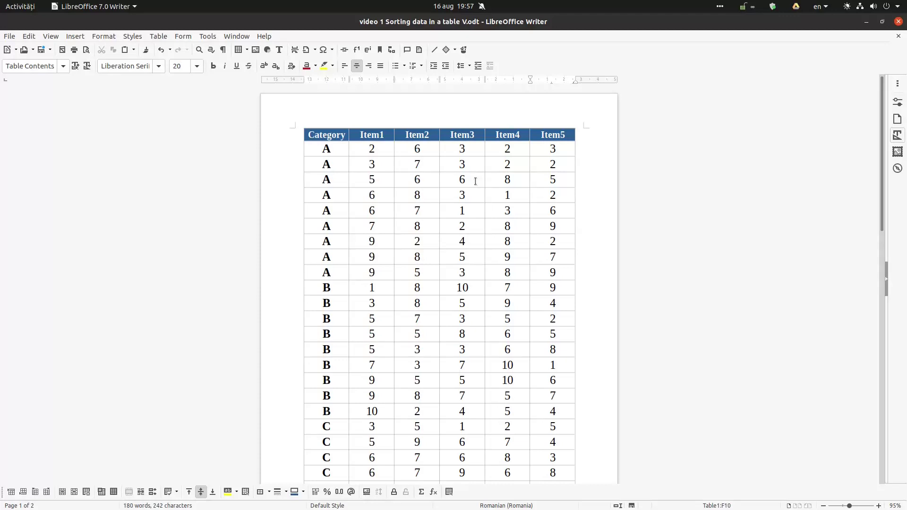
left_click_drag(321, 134, 558, 136)
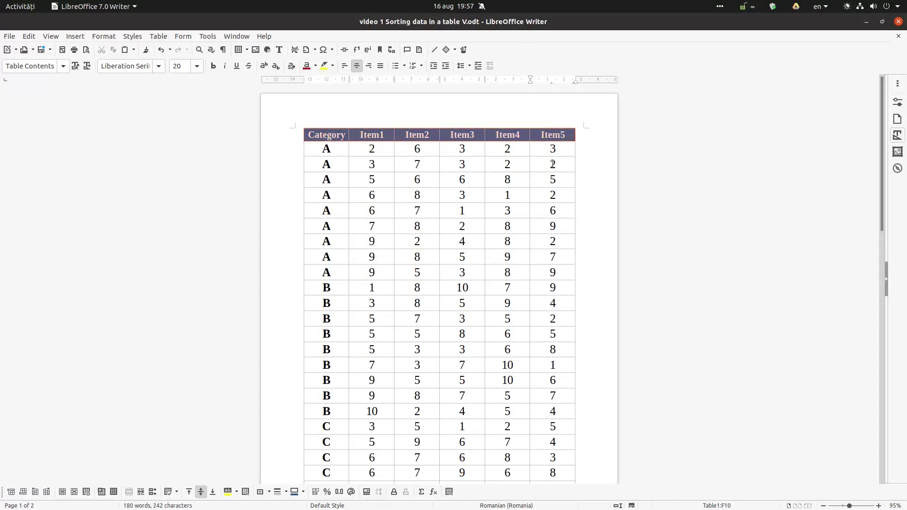
left_click(549, 151)
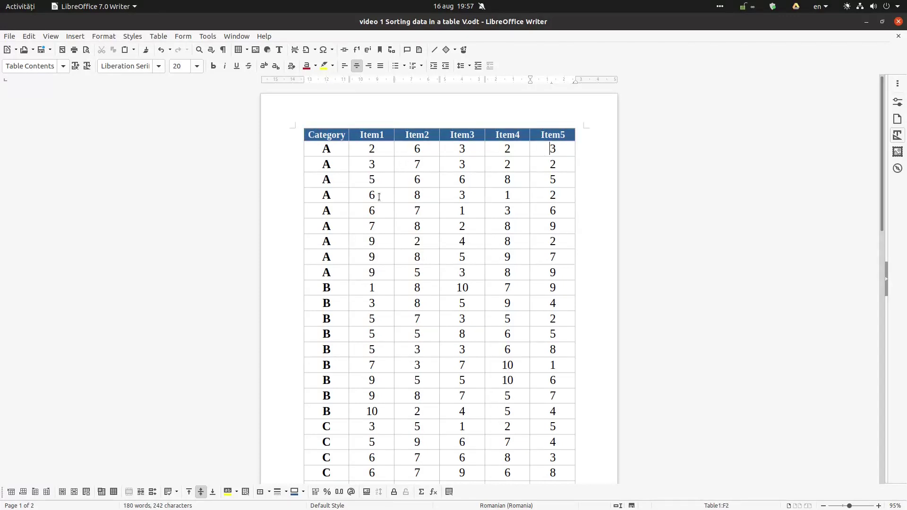
left_click_drag(317, 163, 454, 190)
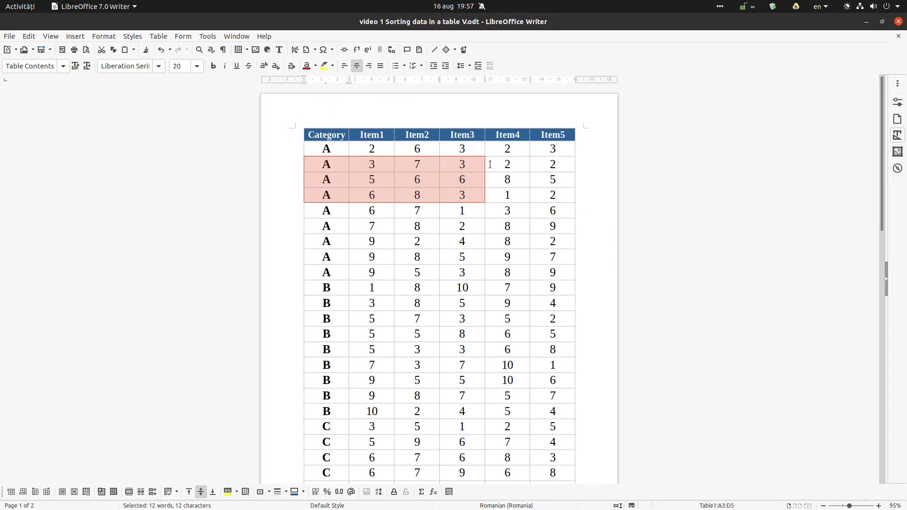
Sort the selected A rows with the first key set to descending.
left_click(159, 37)
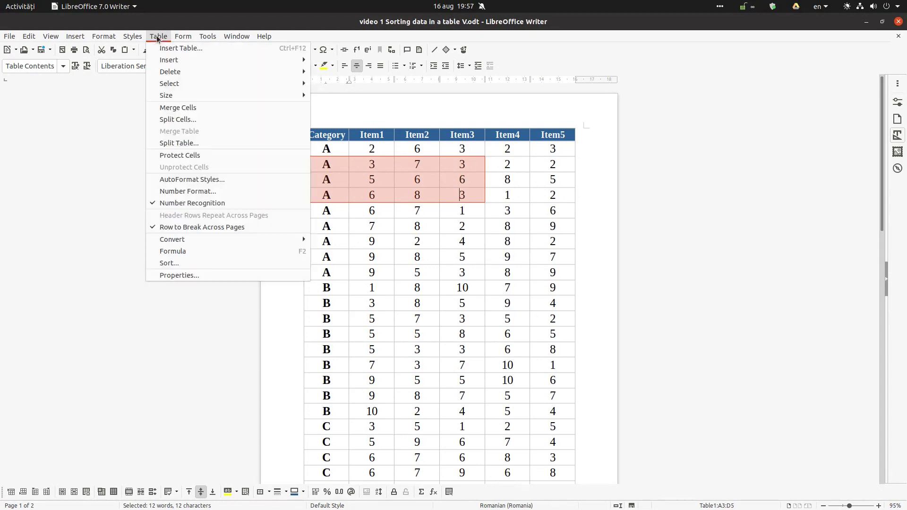
left_click(167, 264)
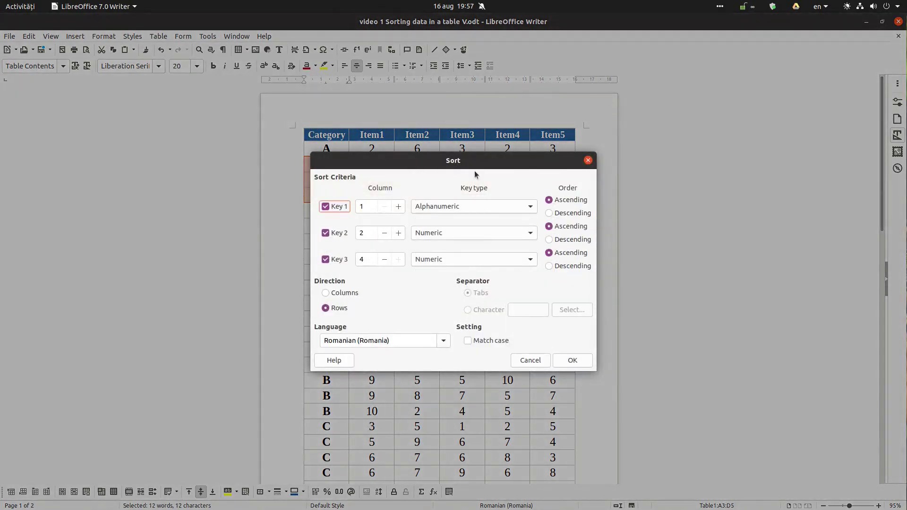
left_click(563, 214)
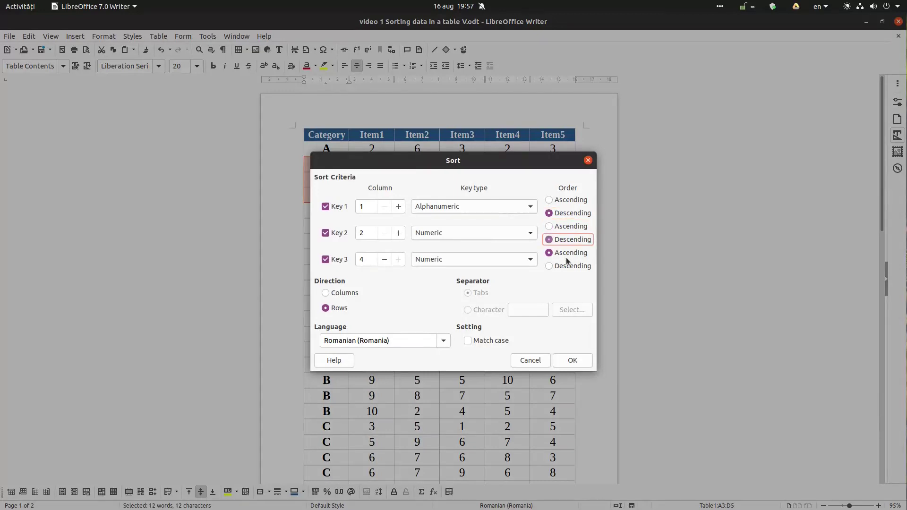
left_click(571, 358)
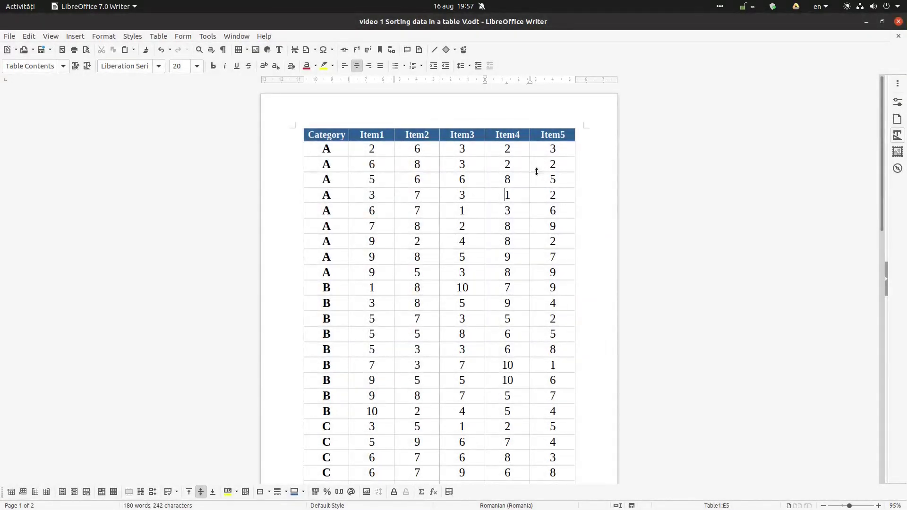
Select rows 3 to 5 from Category to Item4 and their Item5 values 2, 5, 2.
left_click_drag(552, 167, 550, 194)
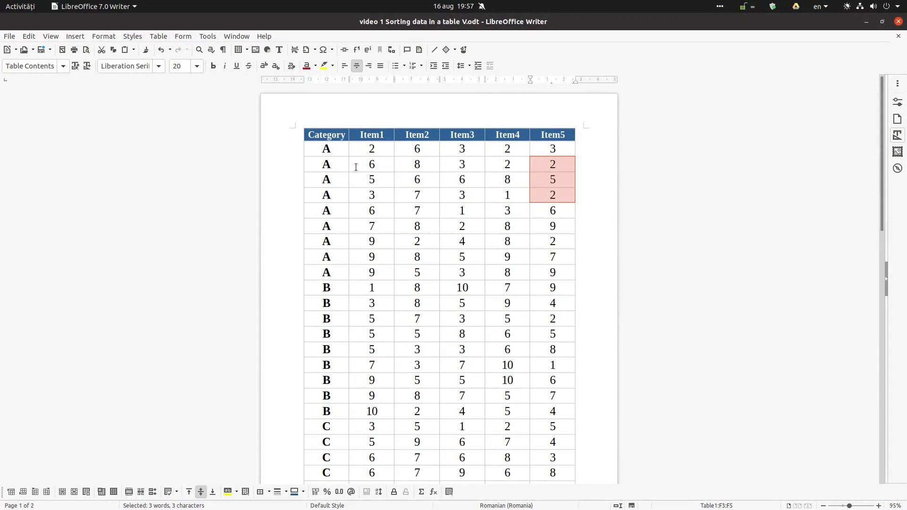
left_click_drag(344, 163, 508, 199)
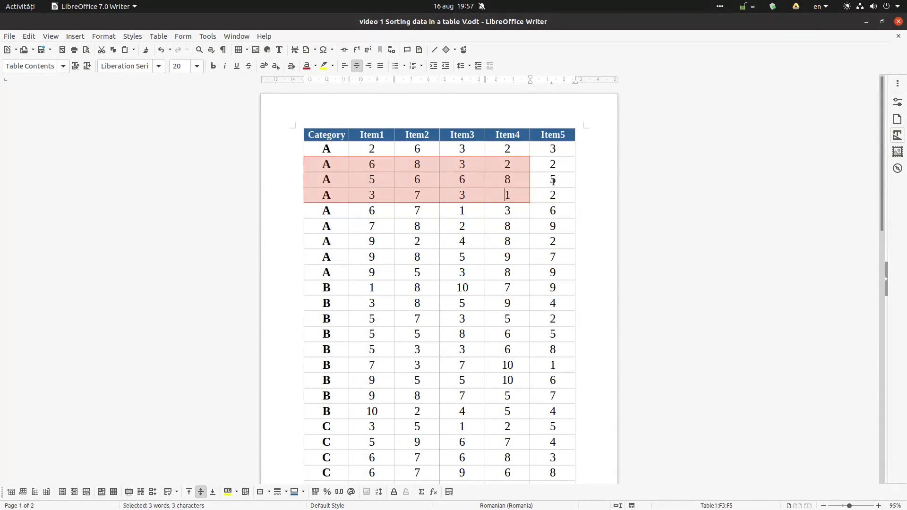
left_click_drag(545, 164, 562, 196)
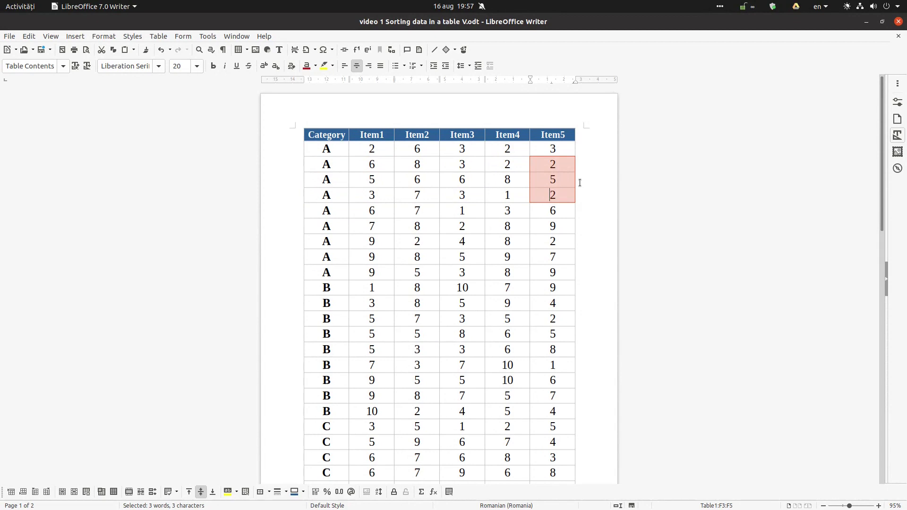
Select the Category and Item1 cells from the first A row to the bottom of the table.
left_click(368, 233)
left_click_drag(318, 149, 343, 307)
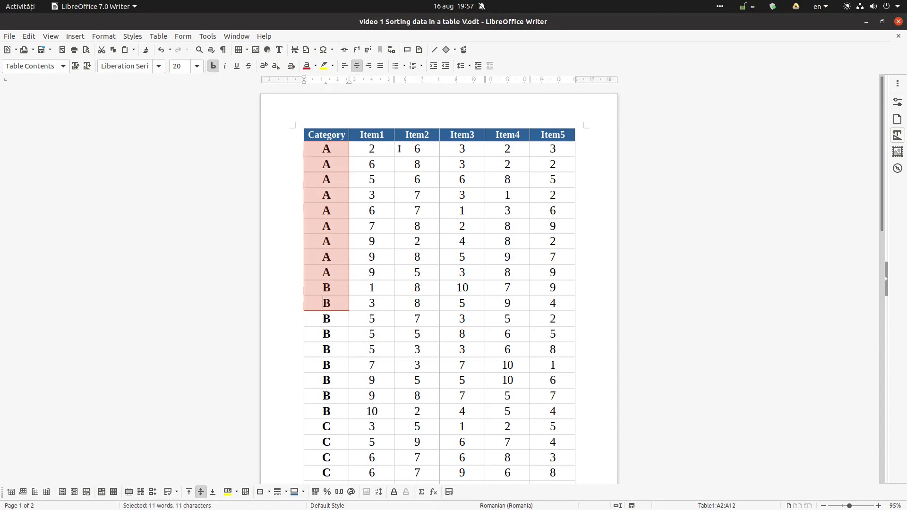
left_click_drag(326, 149, 370, 406)
scroll(449, 258, "up", 3)
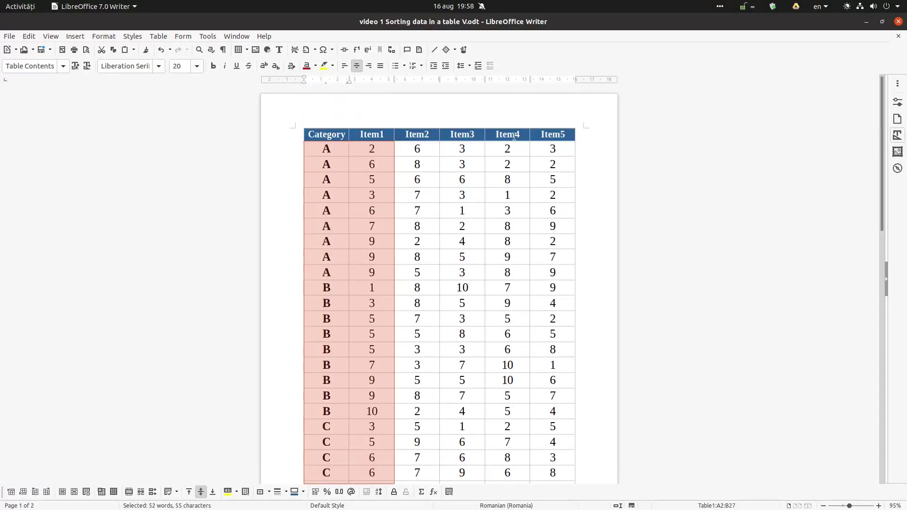
Sort the selection with all three keys ascending.
left_click(161, 36)
left_click(184, 263)
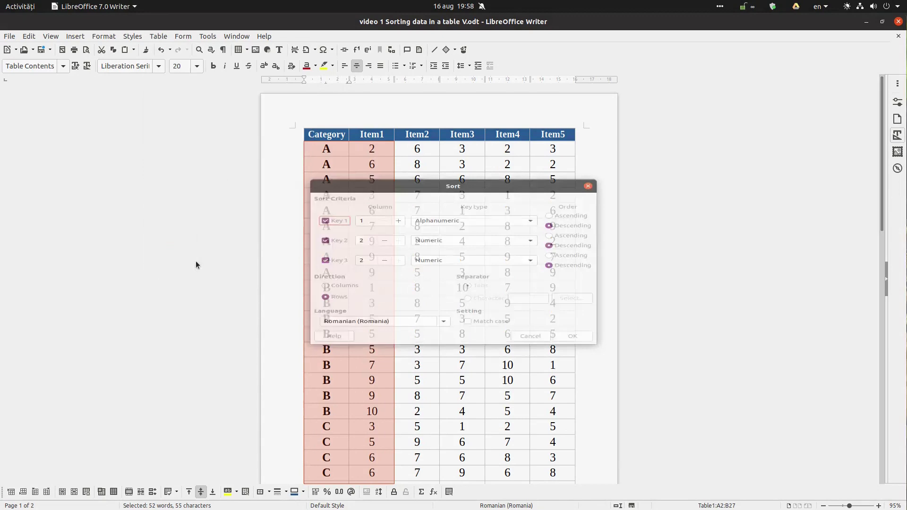
key("alt+a")
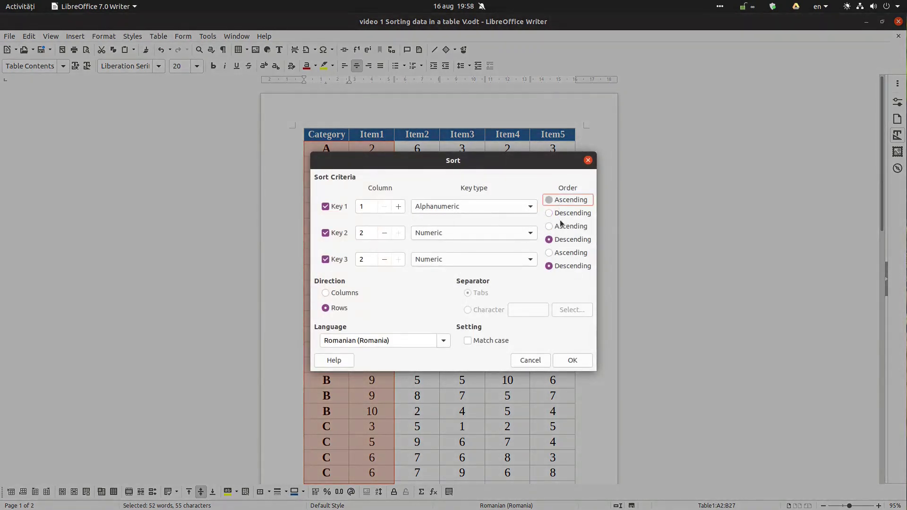
left_click(561, 227)
left_click(563, 255)
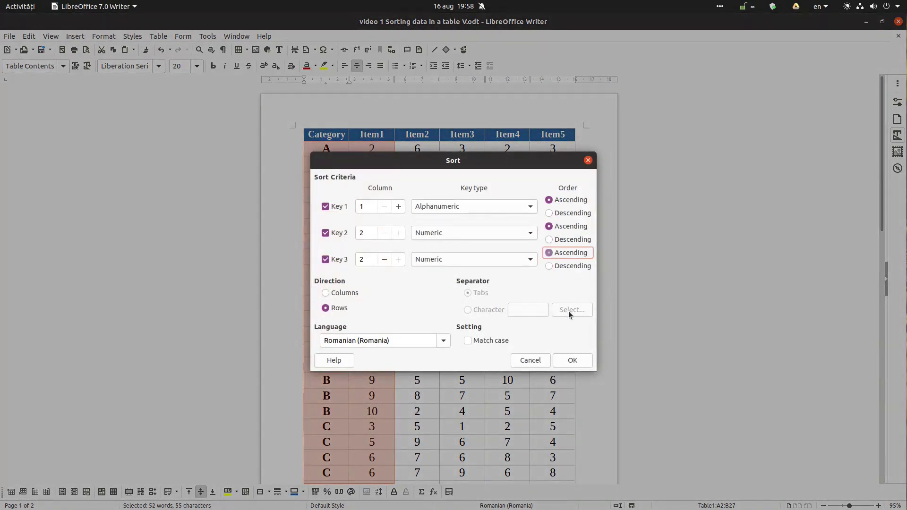
left_click(572, 361)
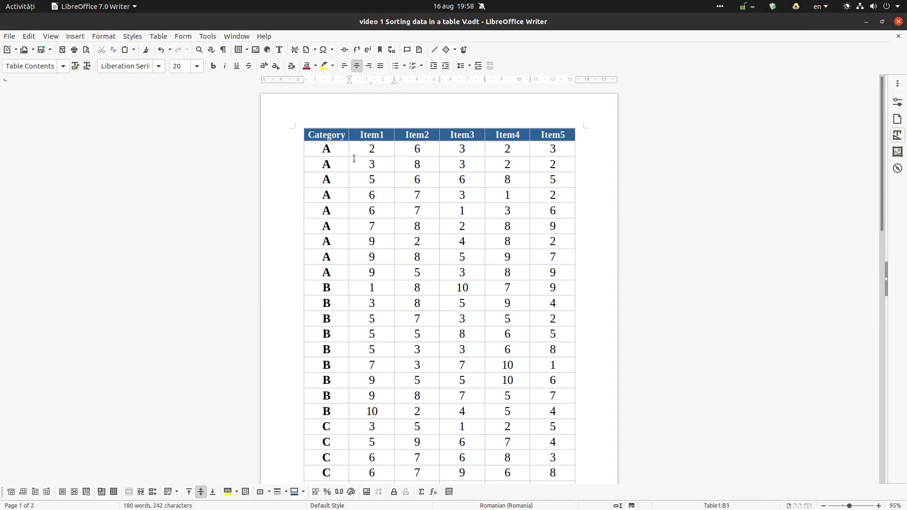
Scroll to the page-2 table and select its Item header cells with their C-row data.
scroll(354, 151, "down", 15)
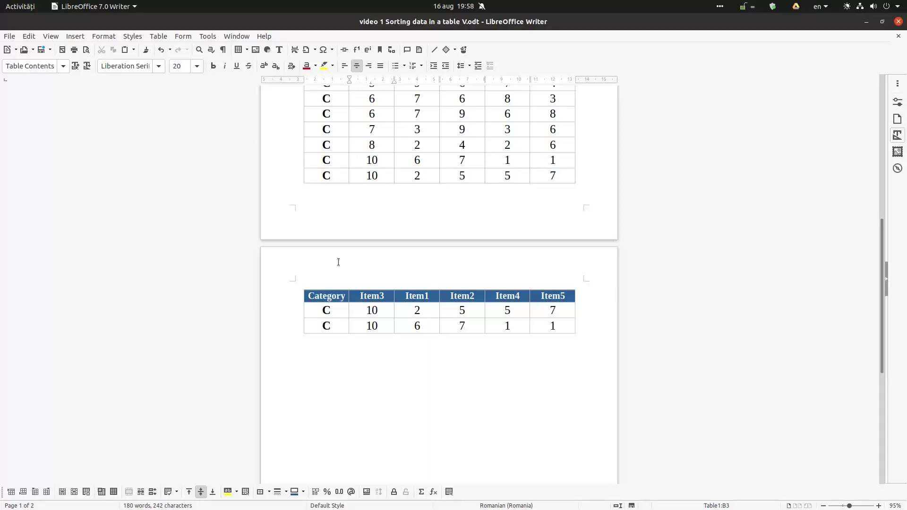
left_click(345, 299)
scroll(364, 287, "down", 3)
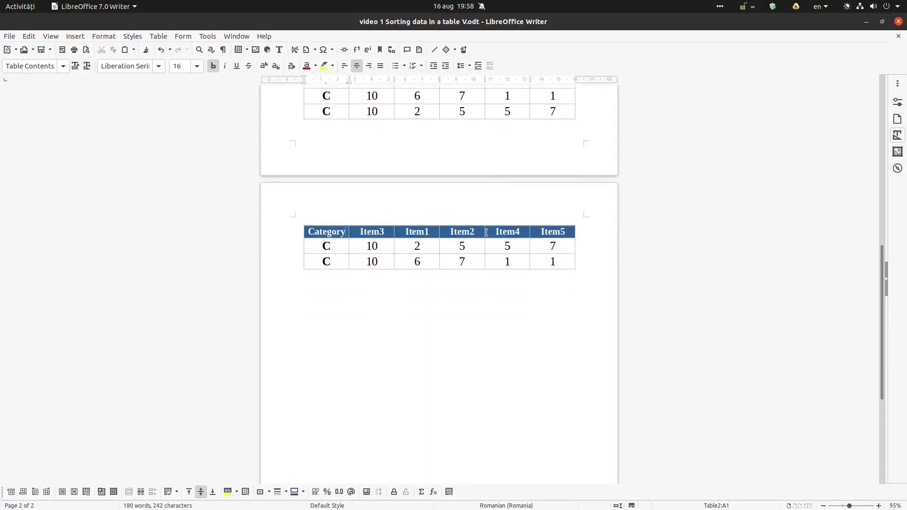
left_click(415, 231)
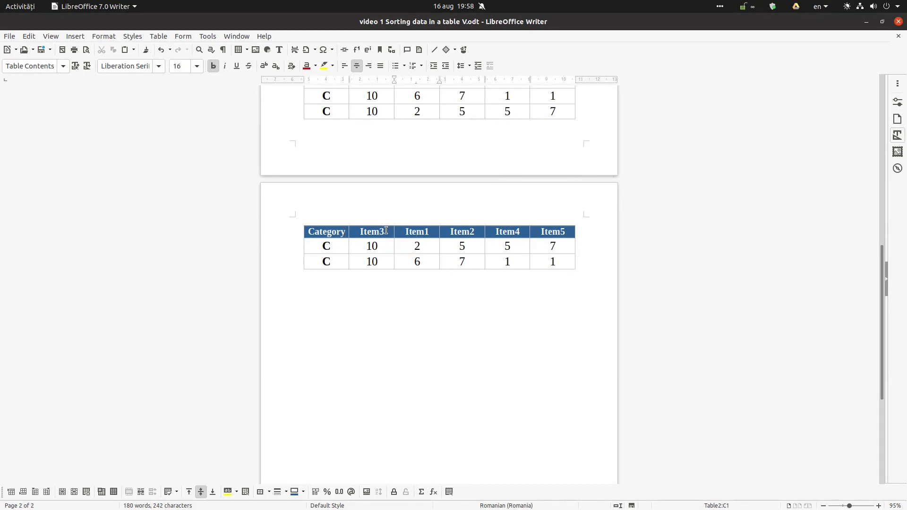
left_click(444, 233)
left_click_drag(309, 232, 544, 233)
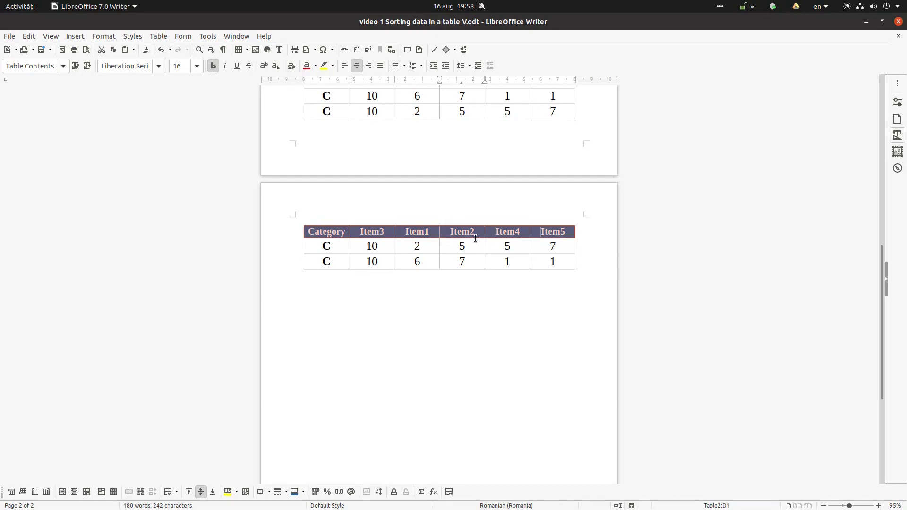
left_click(501, 237)
left_click_drag(563, 221, 569, 264)
left_click_drag(529, 208, 377, 237)
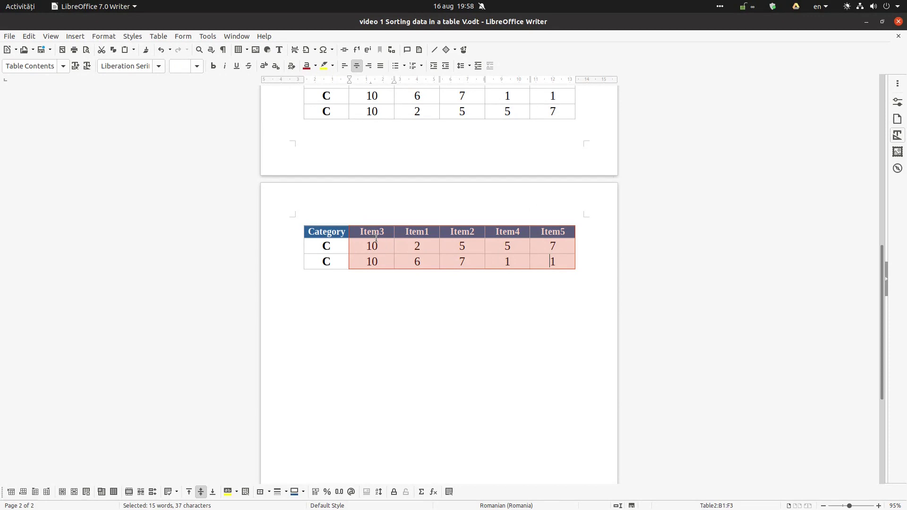
Sort the table by columns, with keys 2 and 3 on row 1 alphanumeric, giving Item1 through Item5.
left_click(166, 39)
left_click(188, 260)
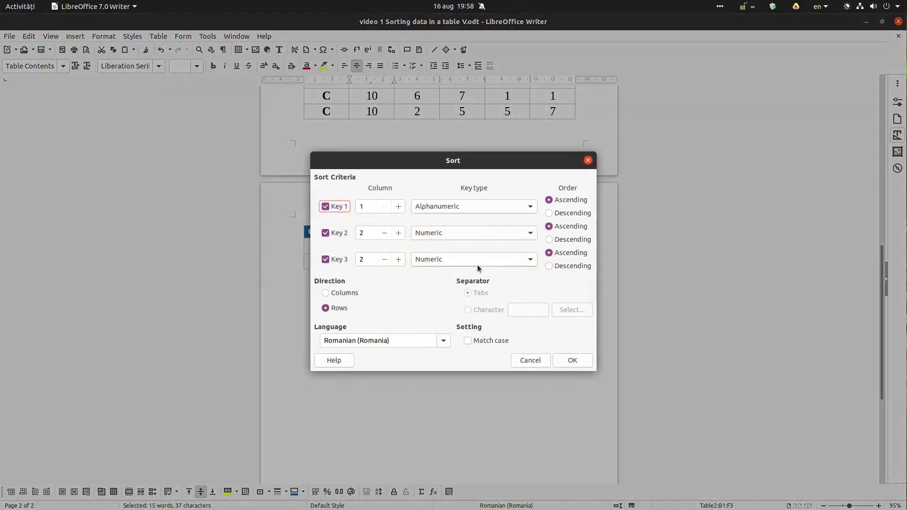
left_click(342, 294)
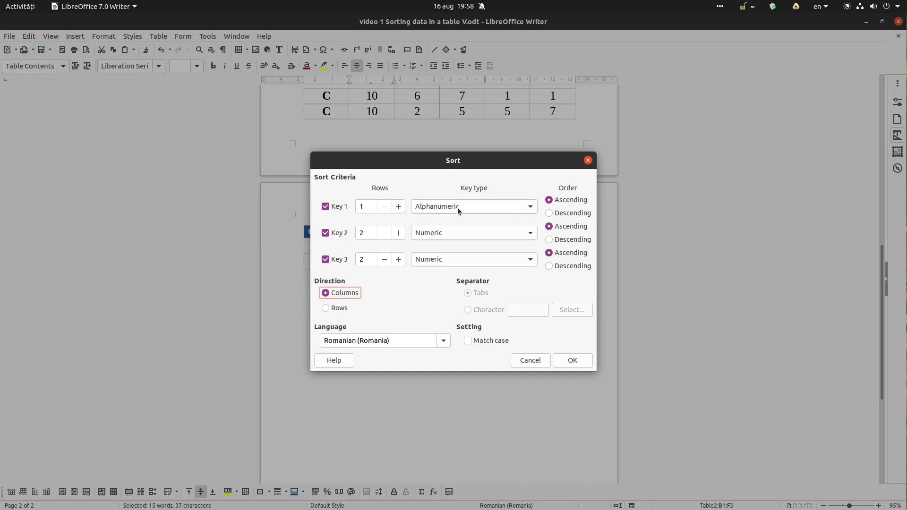
left_click(385, 233)
left_click(385, 259)
left_click(425, 233)
left_click(429, 220)
left_click(432, 260)
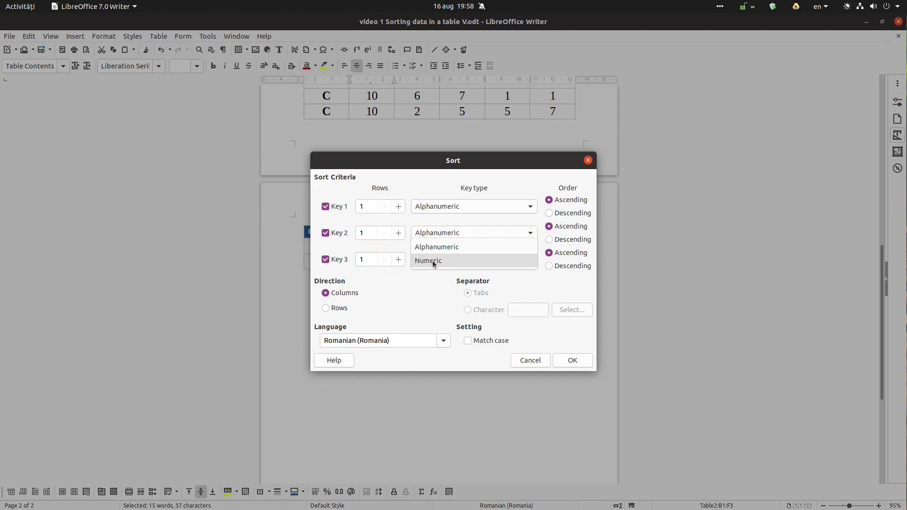
left_click(434, 246)
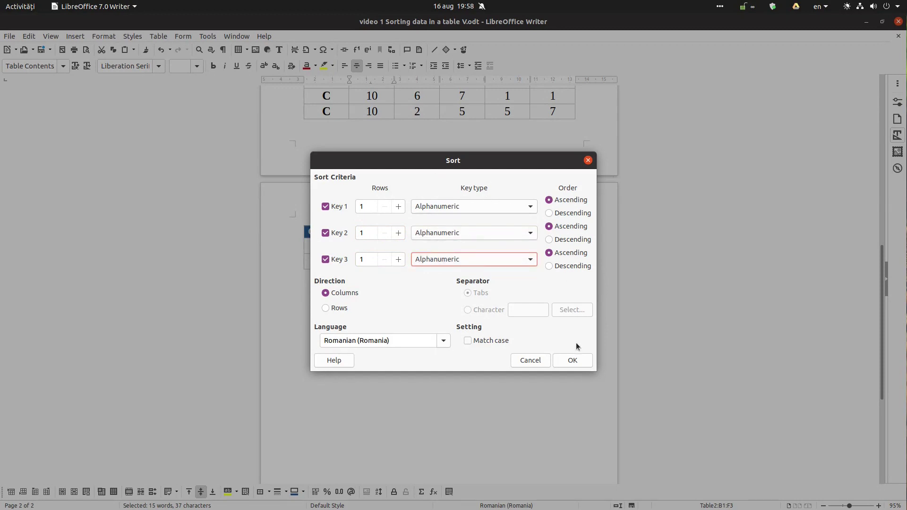
left_click(572, 361)
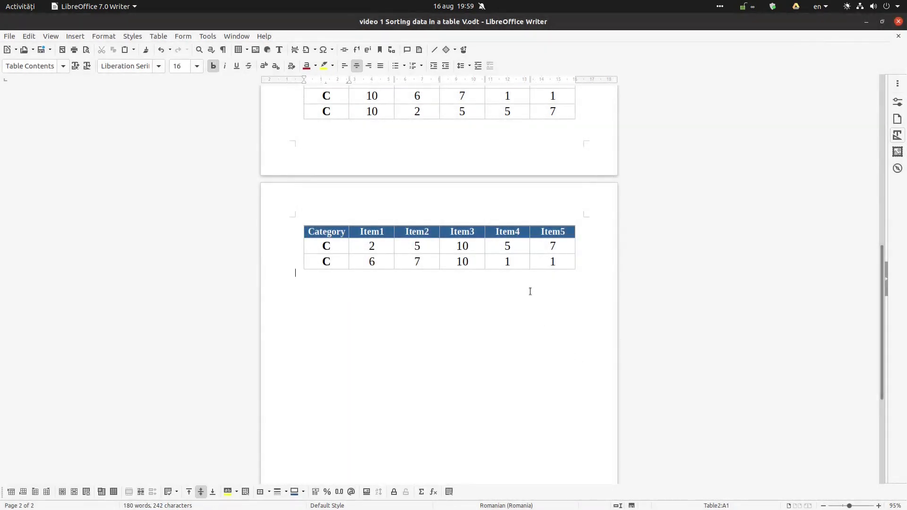
Undo and redo the column sort to keep Item1–Item5 order, then scroll back to page 1.
left_click(474, 232)
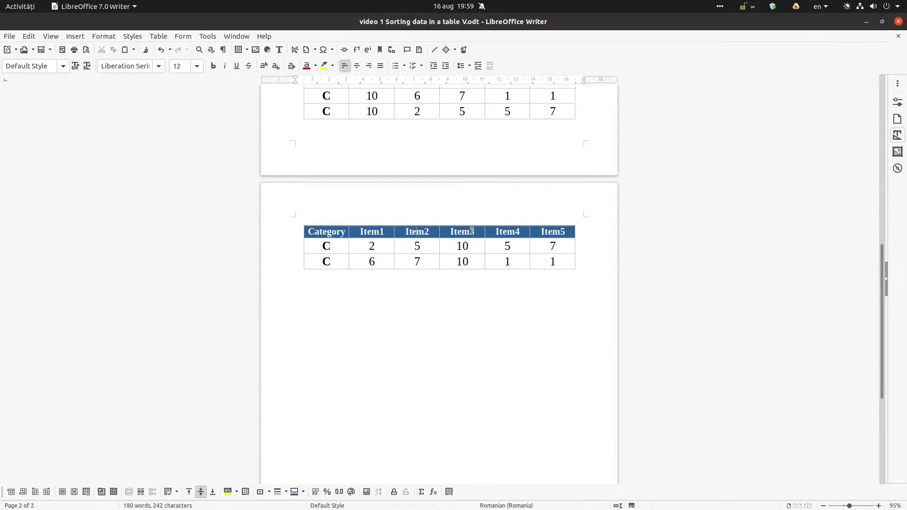
left_click(510, 230)
left_click(297, 272)
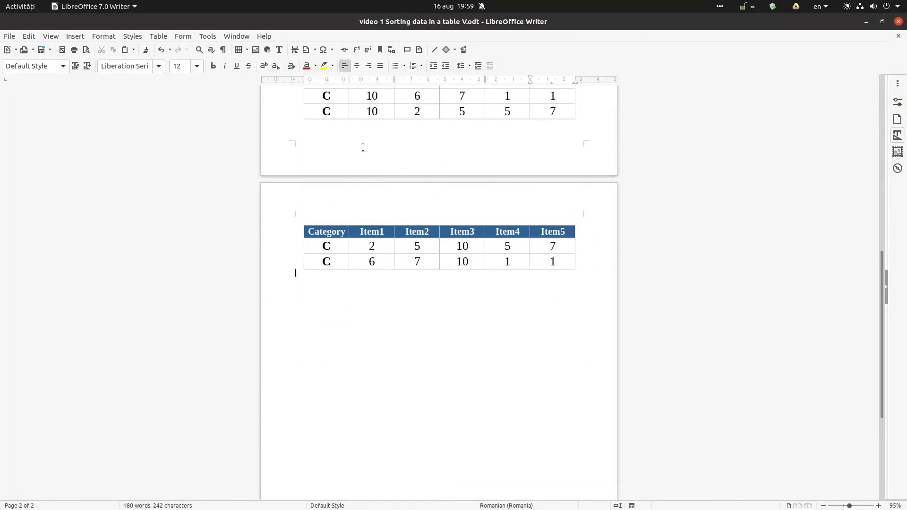
left_click(161, 50)
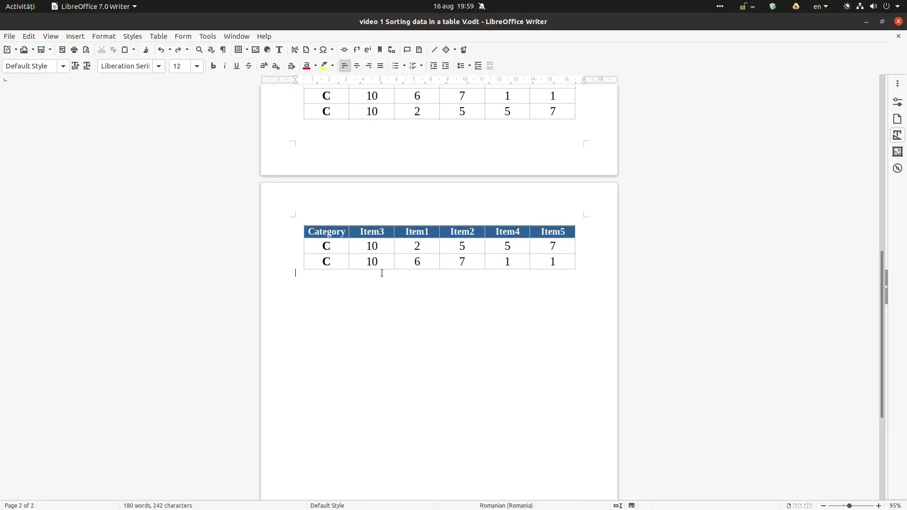
left_click(176, 51)
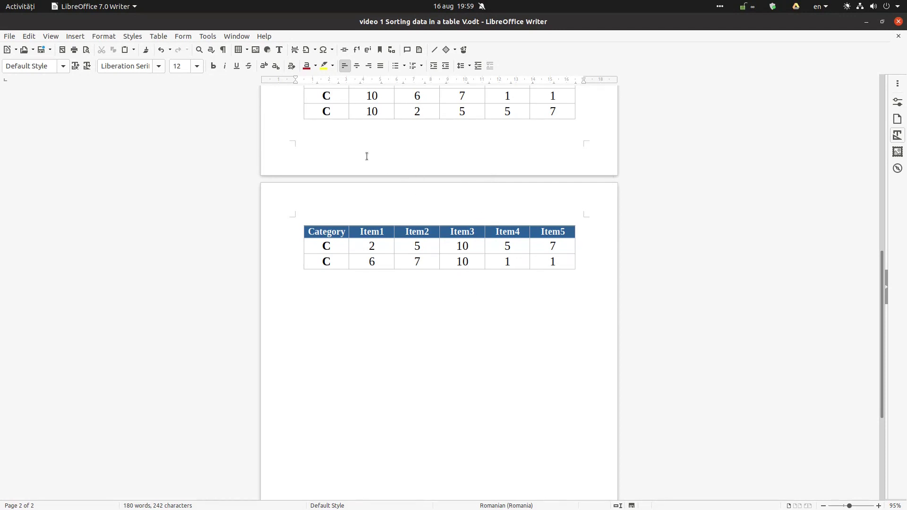
scroll(449, 222, "up", 10)
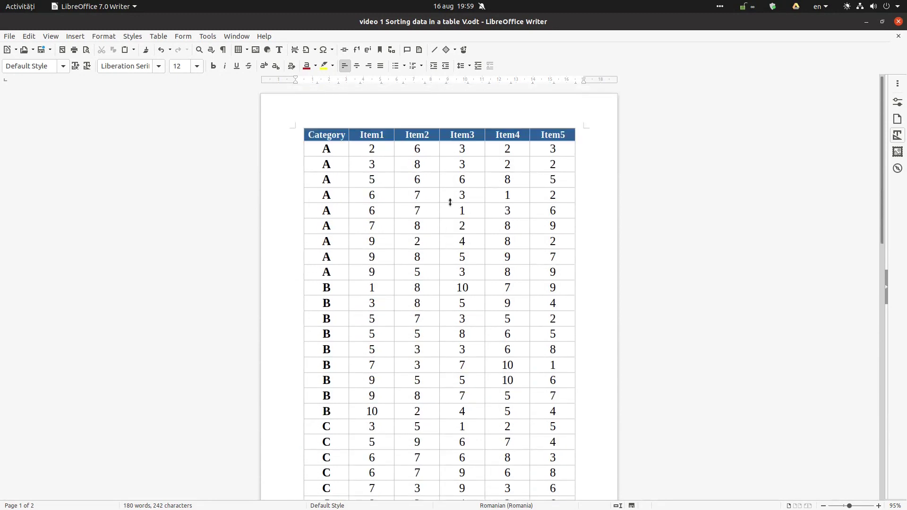